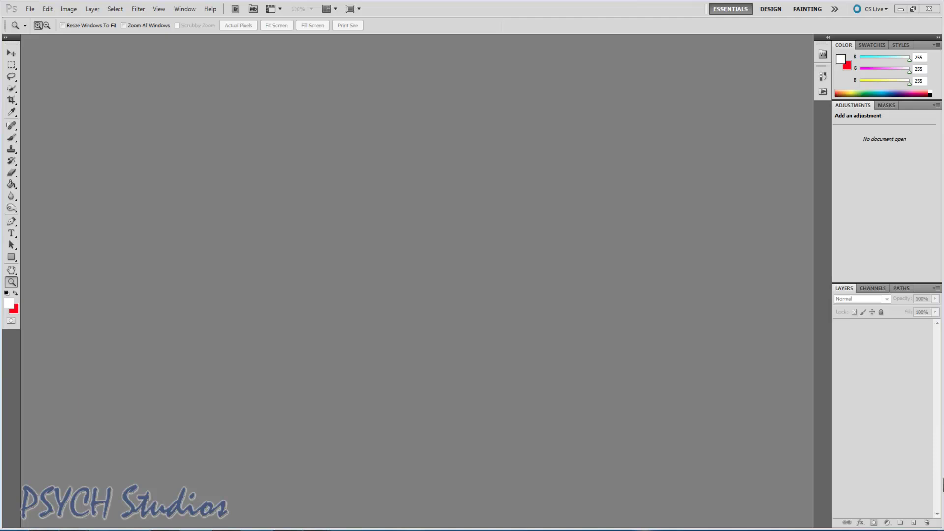
Step: Open the Salad.jpg photo from the Originals folder inside Action Watermark Tutorial
{"action": "left_click", "coordinate": [35, 8]}
{"action": "left_click", "coordinate": [44, 28]}
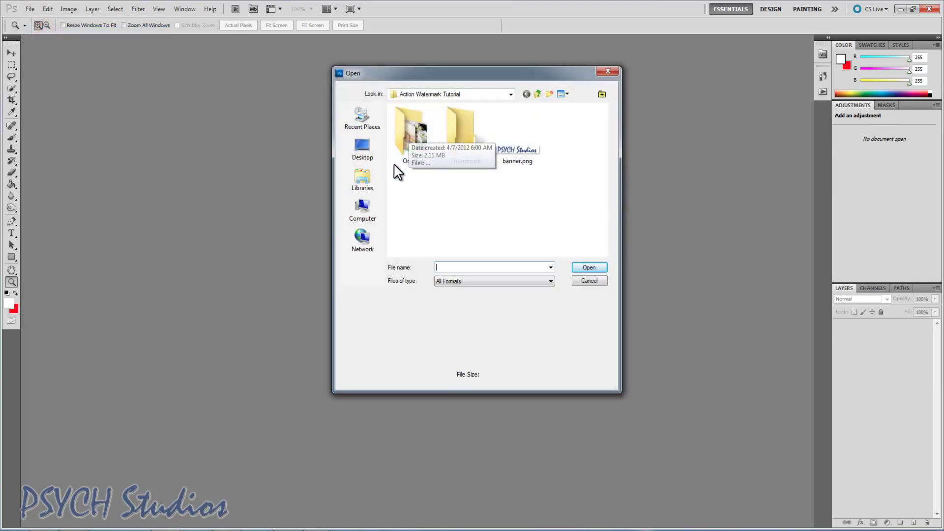
{"action": "double_click", "coordinate": [465, 123]}
{"action": "left_click", "coordinate": [538, 93]}
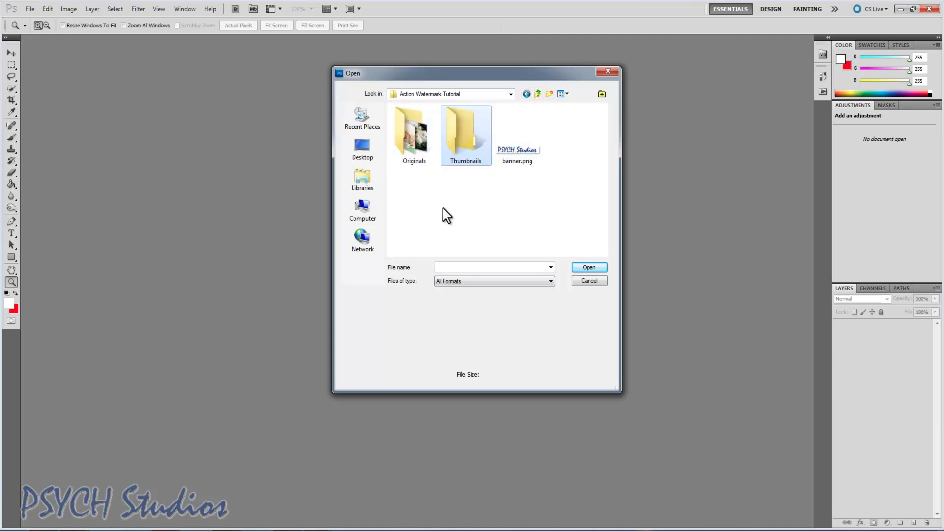
{"action": "double_click", "coordinate": [412, 136]}
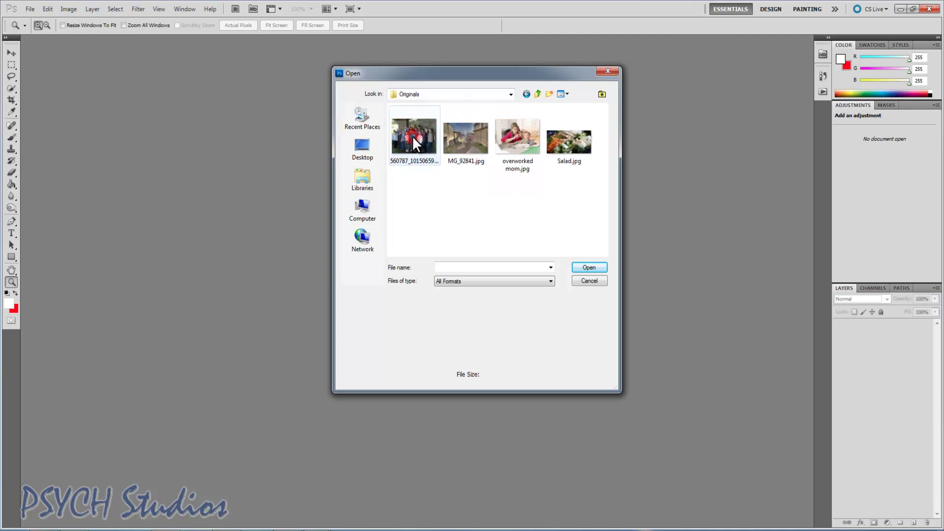
{"action": "left_click", "coordinate": [571, 139]}
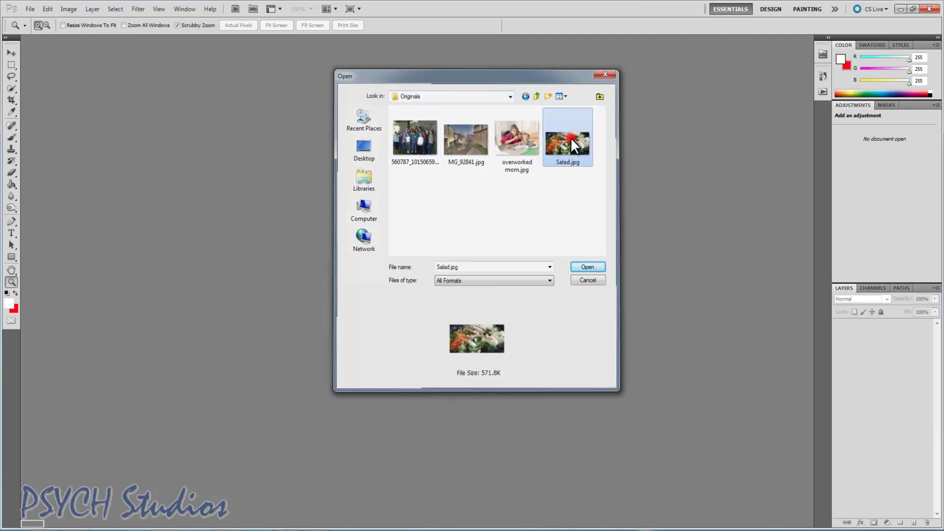
{"action": "double_click", "coordinate": [570, 138]}
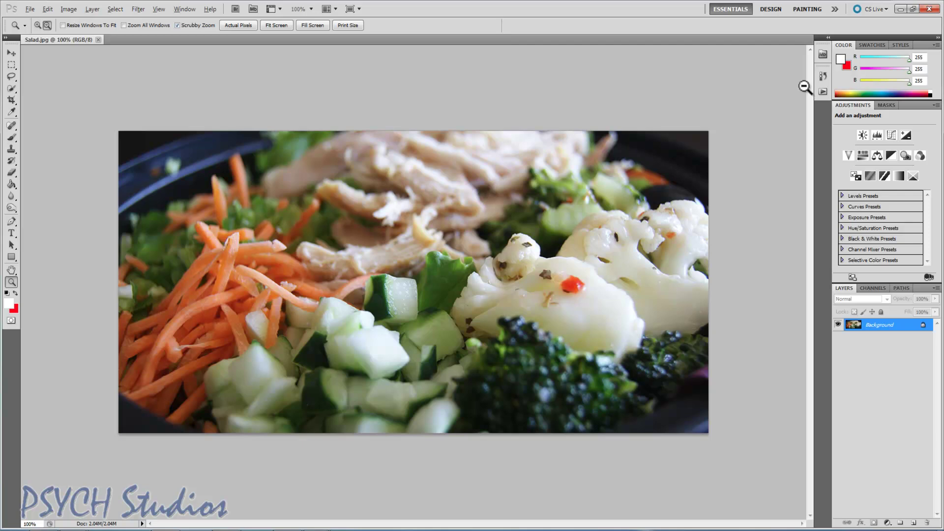
{"action": "left_click", "coordinate": [823, 92]}
{"action": "left_click", "coordinate": [804, 87]}
{"action": "key", "text": "alt+F9"}
{"action": "key", "text": "alt+F9"}
{"action": "key", "text": "alt+F9"}
{"action": "key", "text": "alt+F9"}
{"action": "key", "text": "alt+F9"}
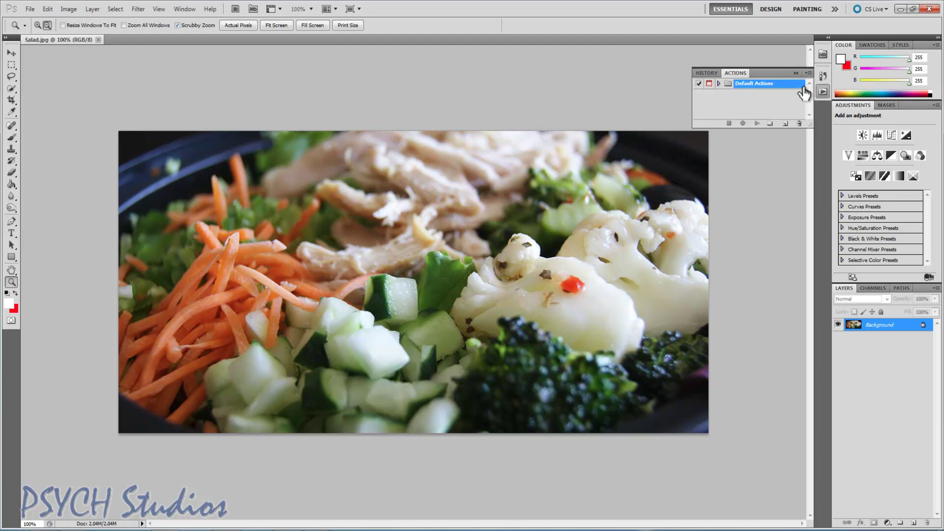
{"action": "key", "text": "alt+F9"}
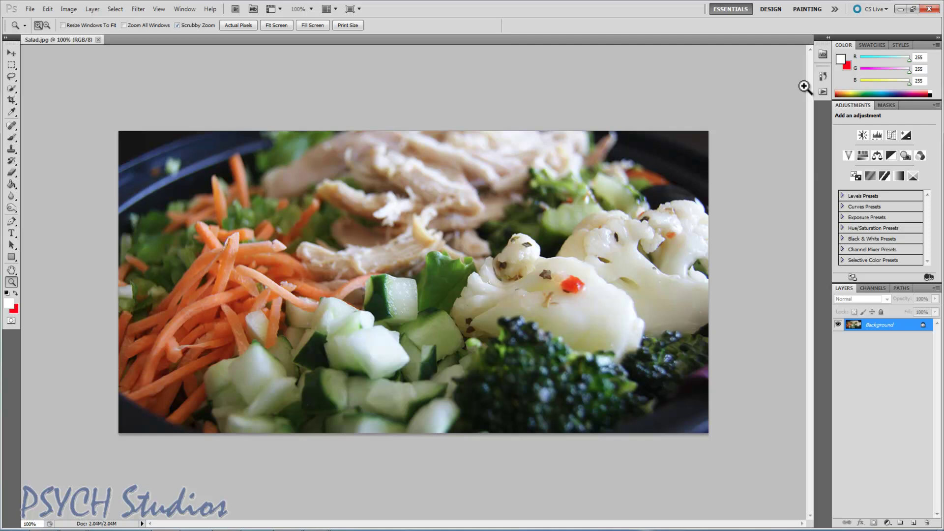
Step: Show the list of recorded actions and create a new action set named Effects
{"action": "left_click", "coordinate": [182, 8]}
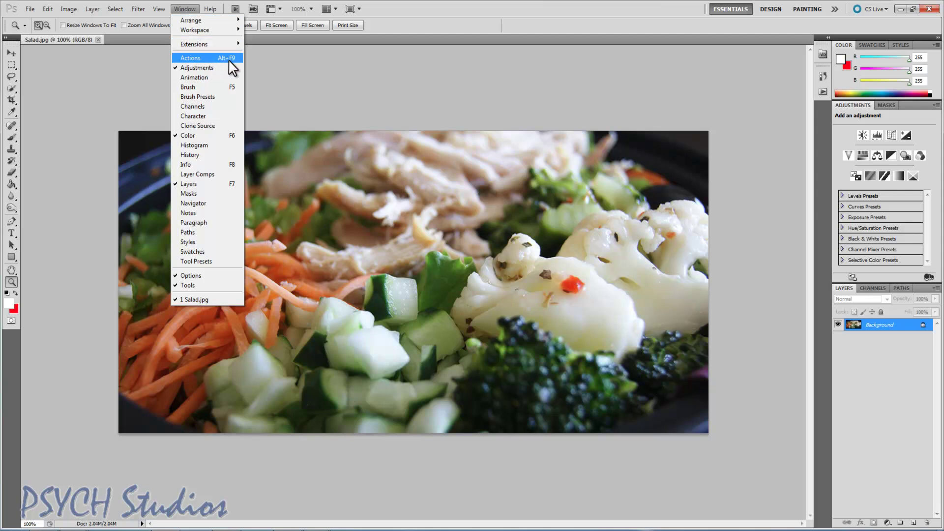
{"action": "left_click", "coordinate": [187, 58]}
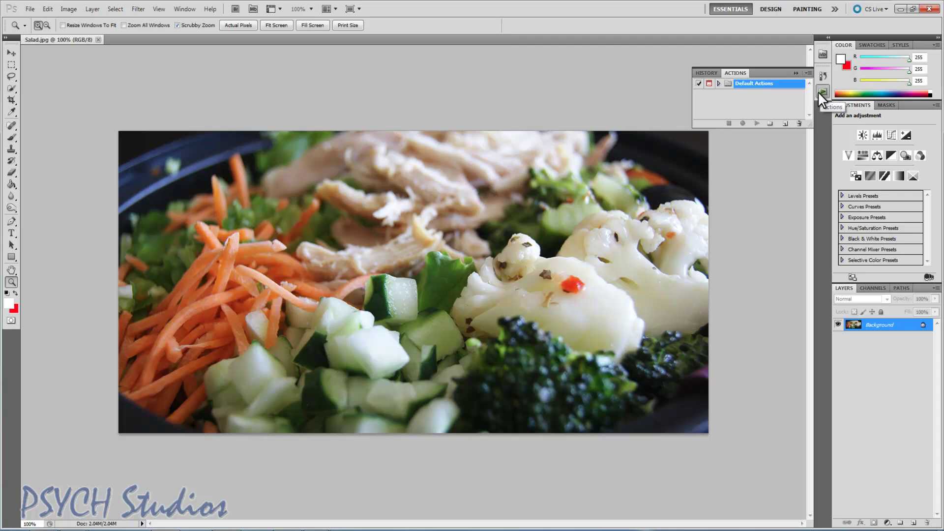
{"action": "left_click", "coordinate": [718, 84]}
{"action": "left_click", "coordinate": [719, 84]}
{"action": "left_click", "coordinate": [770, 124]}
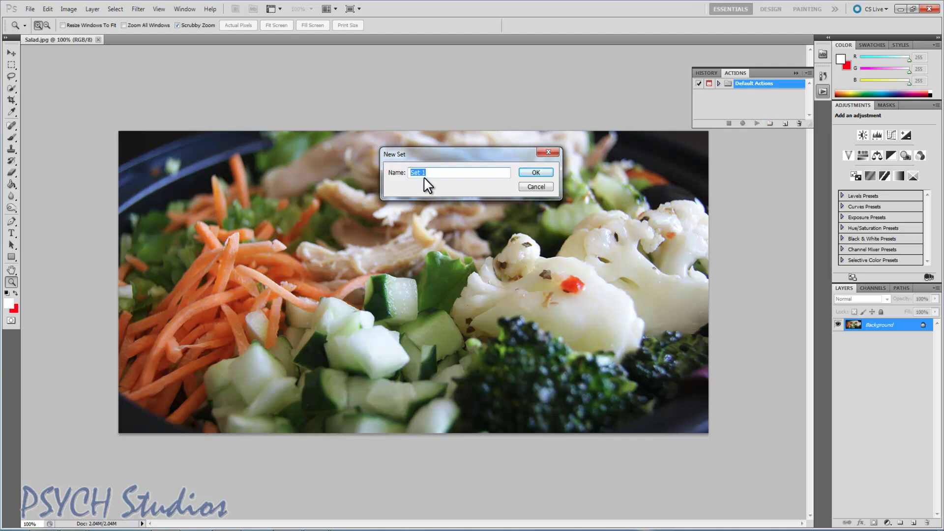
{"action": "type", "text": "Effects"}
{"action": "left_click", "coordinate": [536, 172]}
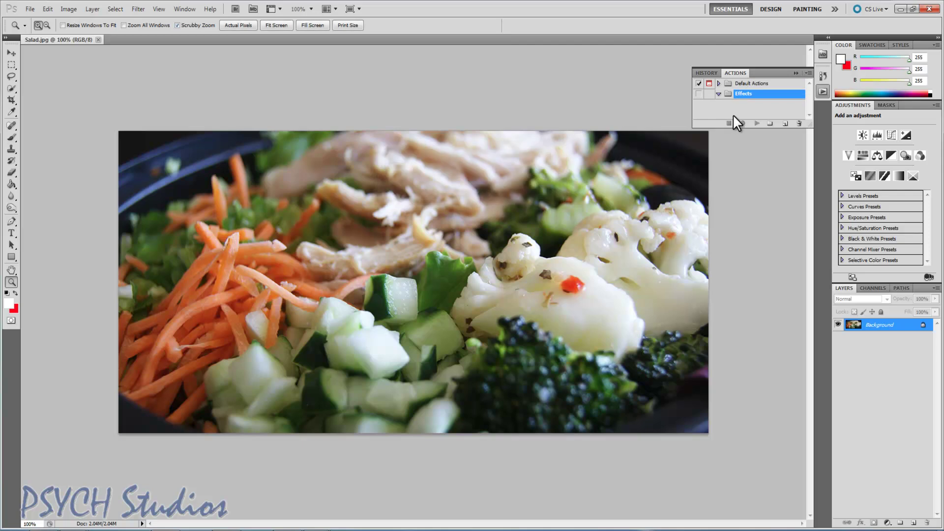
Step: Begin a new action named Resize Thumb and assign it to the Effects set
{"action": "left_click", "coordinate": [719, 94]}
{"action": "left_click", "coordinate": [786, 124]}
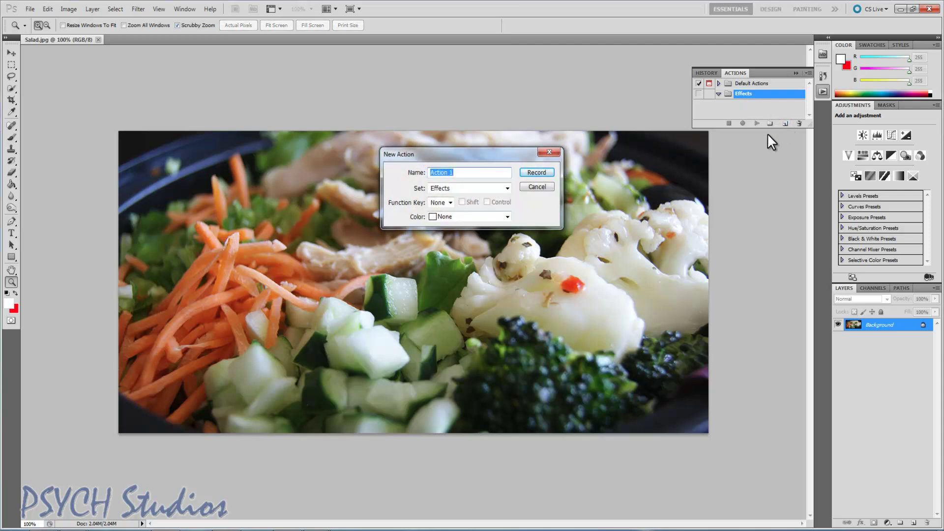
{"action": "type", "text": "Resize Thumb"}
{"action": "left_click", "coordinate": [449, 202]}
{"action": "left_click", "coordinate": [450, 203]}
{"action": "left_click", "coordinate": [451, 188]}
{"action": "left_click", "coordinate": [450, 187]}
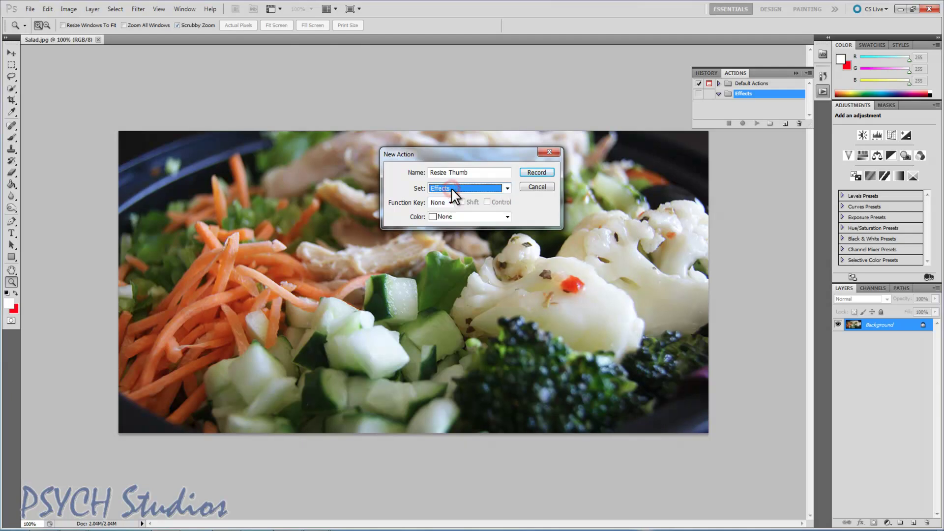
{"action": "left_click", "coordinate": [450, 188]}
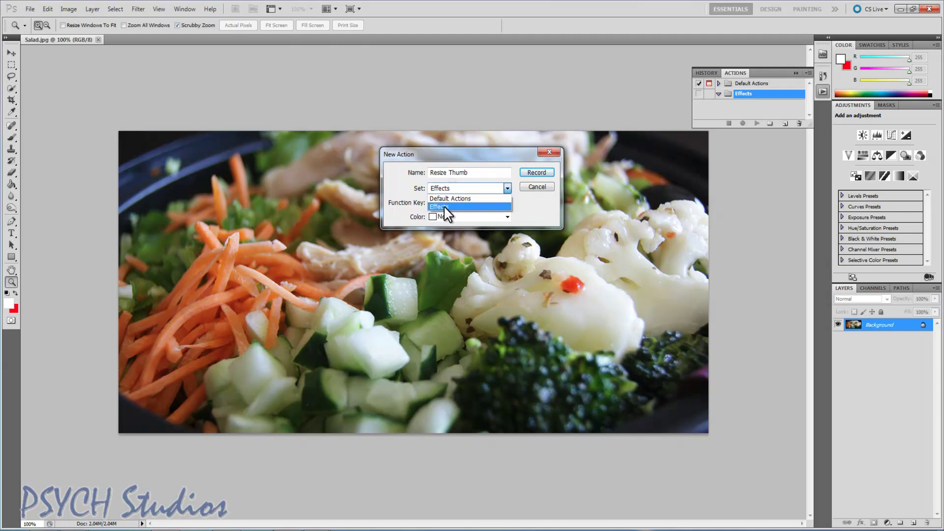
{"action": "left_click", "coordinate": [444, 206]}
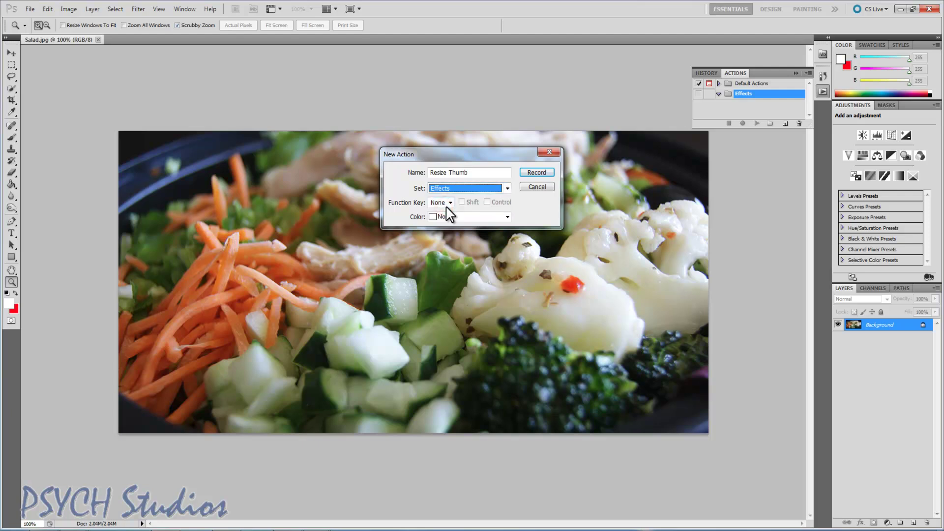
Step: Set the new action's function key to None and start recording it
{"action": "left_click", "coordinate": [449, 202]}
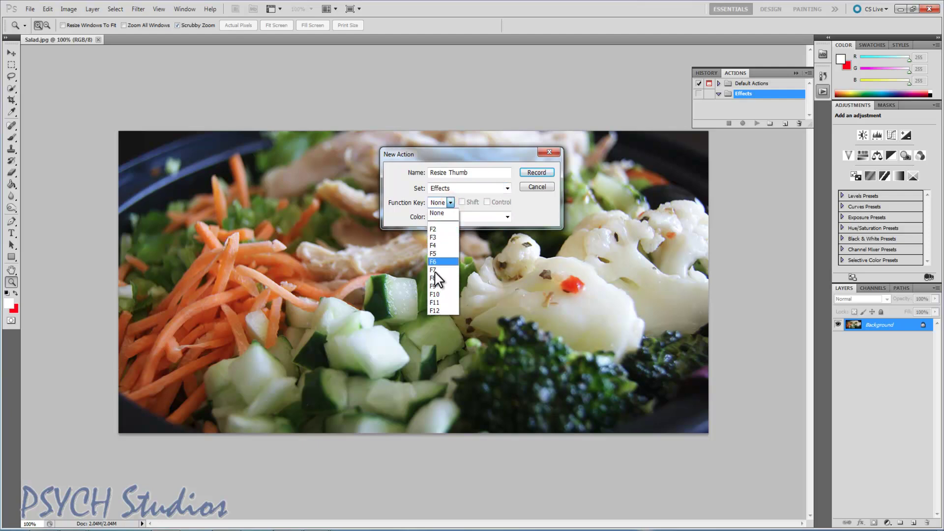
{"action": "left_click", "coordinate": [445, 309]}
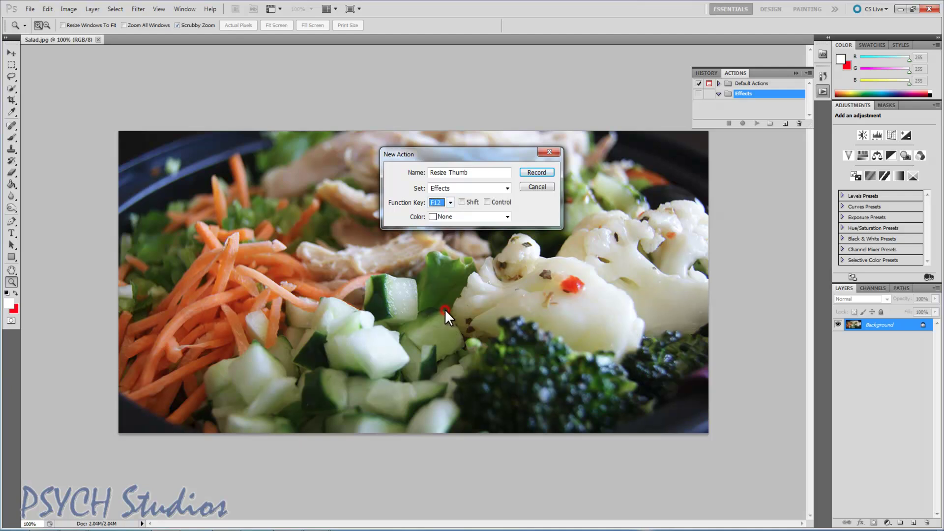
{"action": "left_click", "coordinate": [450, 202]}
{"action": "left_click", "coordinate": [444, 211]}
{"action": "left_click", "coordinate": [544, 171]}
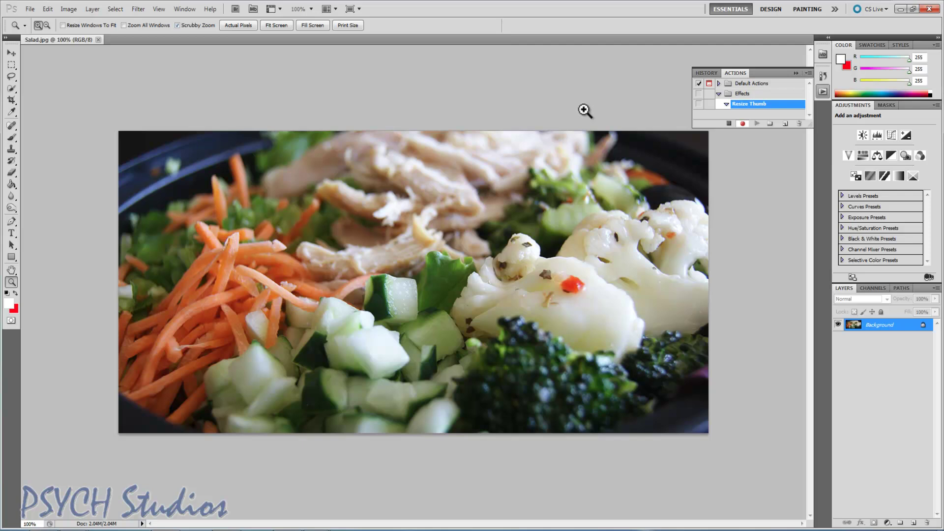
Step: In the image size settings, enter a width of 150 pixels and a resolution of 72 pixels/inch
{"action": "left_click", "coordinate": [70, 9]}
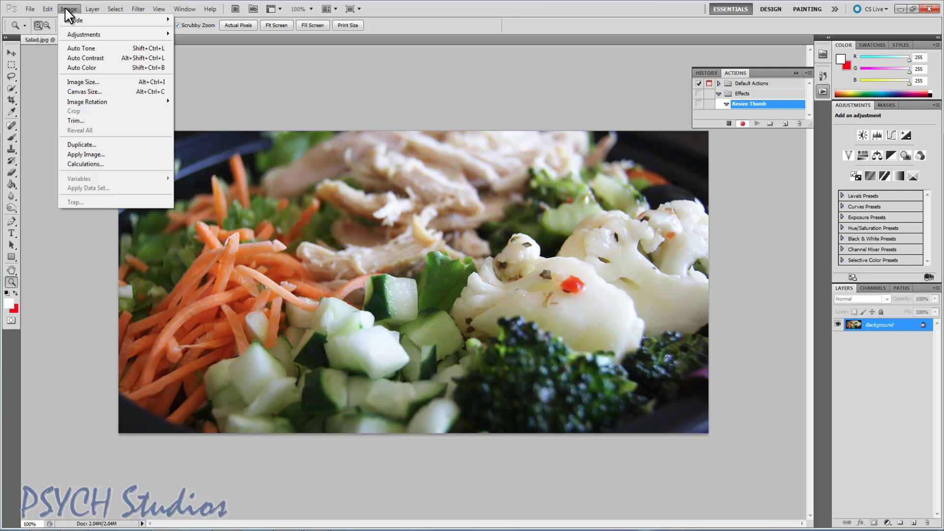
{"action": "left_click", "coordinate": [79, 81]}
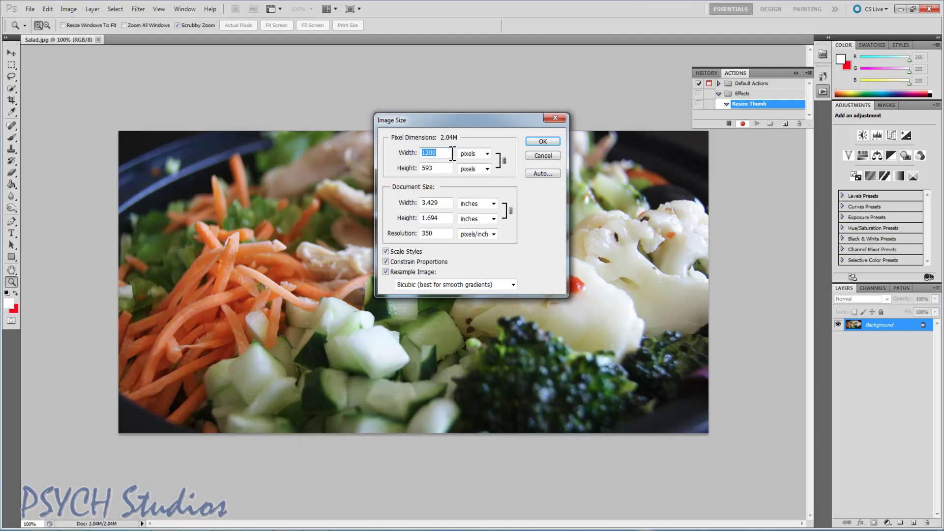
{"action": "type", "text": "150"}
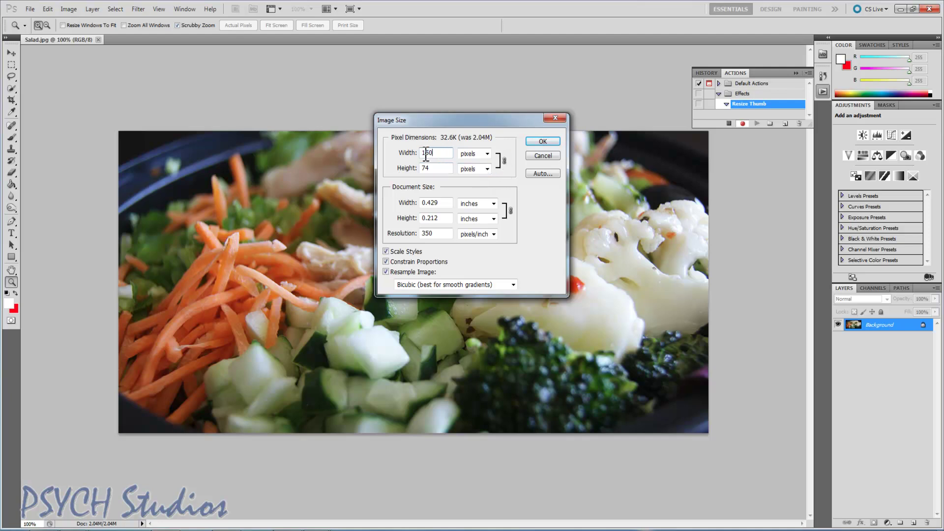
{"action": "double_click", "coordinate": [440, 233]}
{"action": "type", "text": "72"}
{"action": "left_click", "coordinate": [437, 217]}
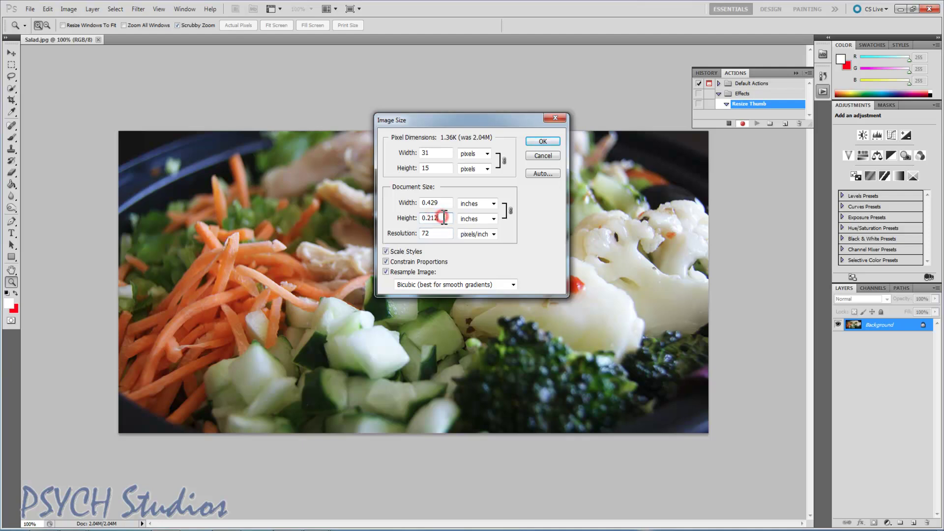
{"action": "left_click", "coordinate": [440, 207]}
Step: Set the image resampling method to Bicubic Sharper (best for reduction)
{"action": "left_click", "coordinate": [490, 285]}
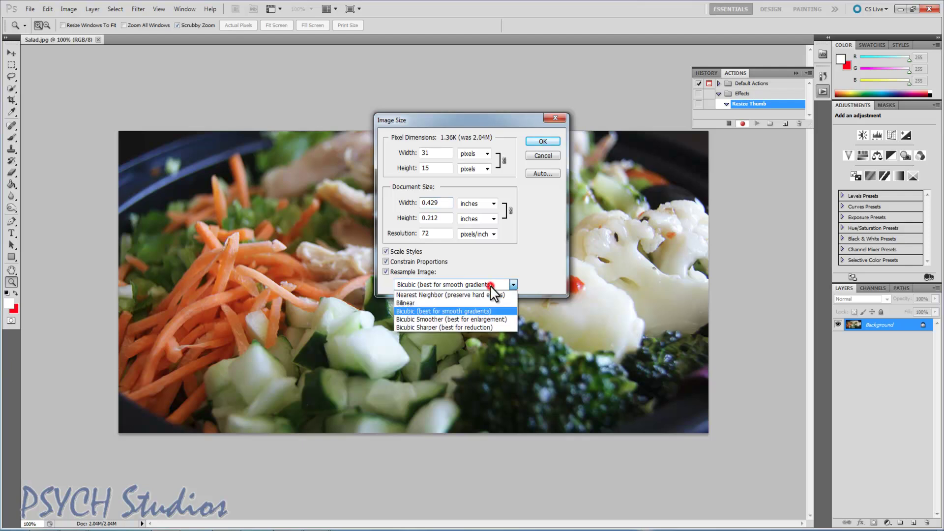
{"action": "left_click", "coordinate": [480, 327]}
{"action": "left_click", "coordinate": [541, 248]}
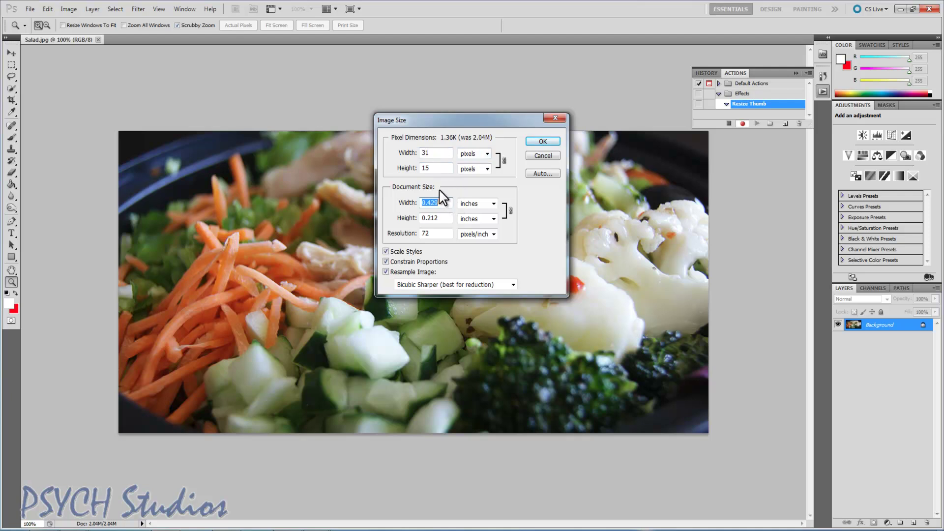
Step: Re-enter 150 pixels as the image width and apply the resize
{"action": "left_click", "coordinate": [433, 153]}
{"action": "double_click", "coordinate": [433, 153]}
{"action": "type", "text": "150"}
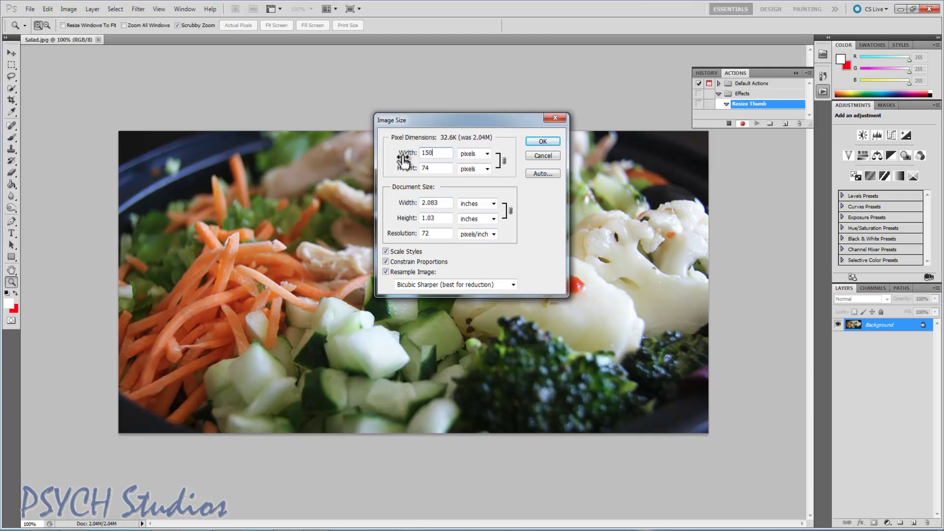
{"action": "left_click", "coordinate": [443, 153]}
{"action": "left_click_drag", "start_coordinate": [445, 153], "coordinate": [420, 153]}
{"action": "left_click", "coordinate": [538, 141]}
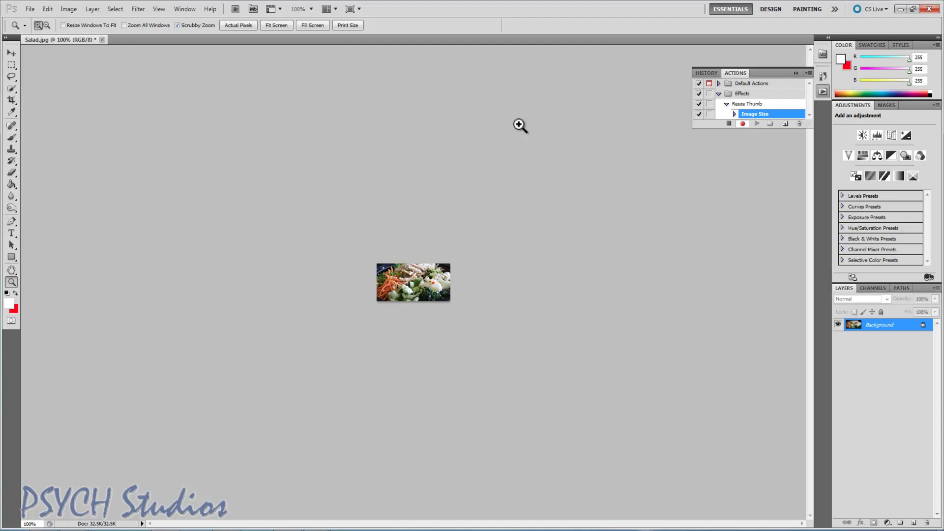
Step: Stop recording the Resize Thumb action and resume the recording from its Image Size step
{"action": "left_click", "coordinate": [744, 124]}
{"action": "left_click", "coordinate": [729, 124]}
{"action": "left_click", "coordinate": [730, 124]}
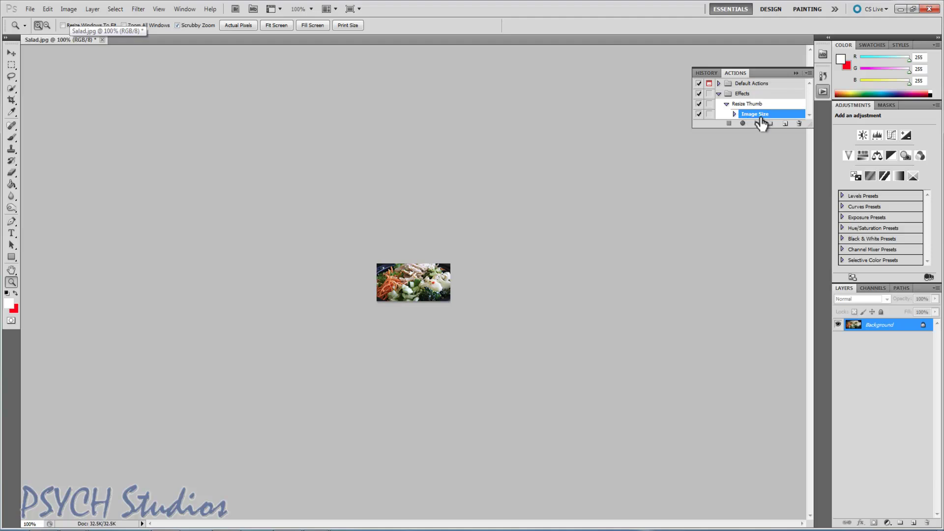
{"action": "left_click", "coordinate": [743, 124]}
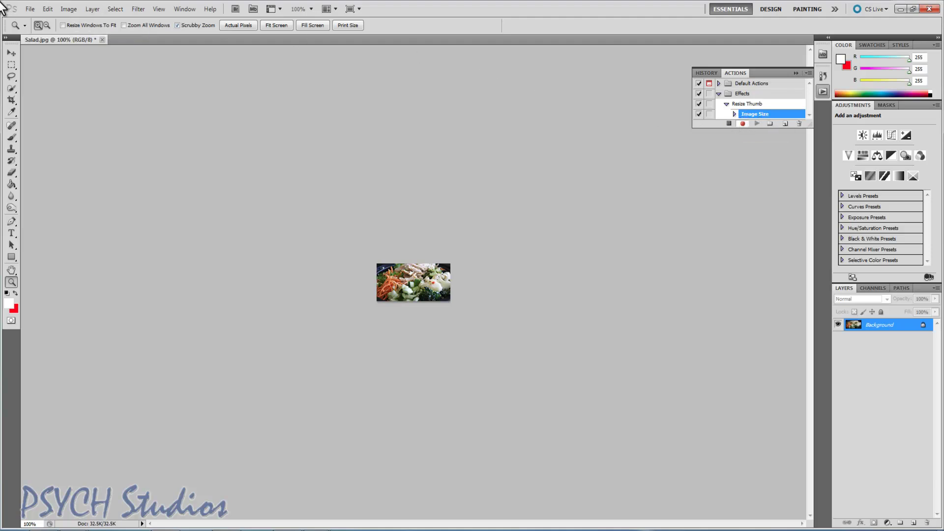
Step: Open the resized photo in Save for Web & Devices, keep the GIF format, and compare the original and optimized previews
{"action": "left_click", "coordinate": [30, 10]}
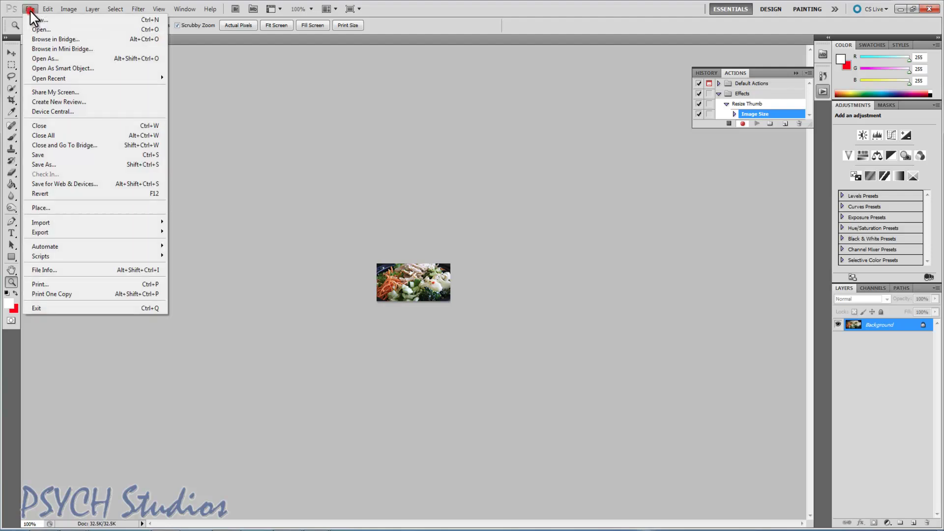
{"action": "left_click", "coordinate": [57, 184]}
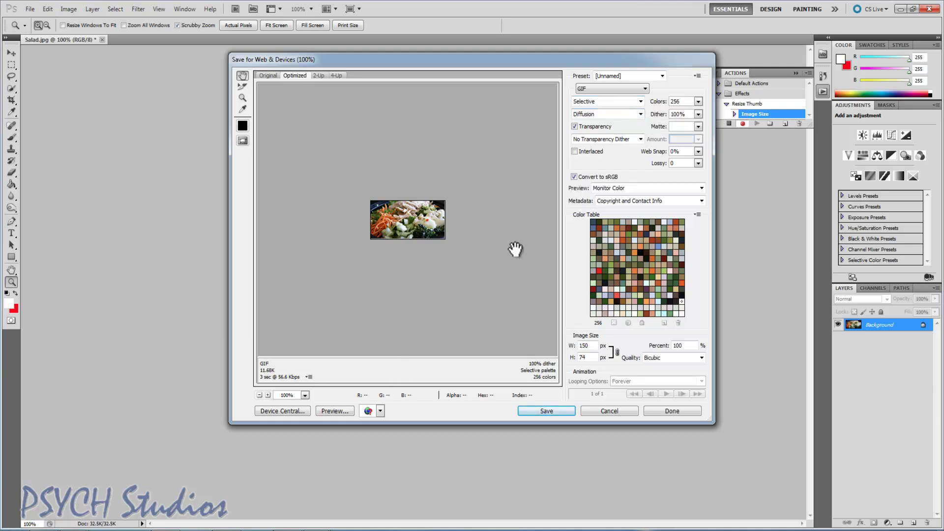
{"action": "left_click", "coordinate": [630, 73]}
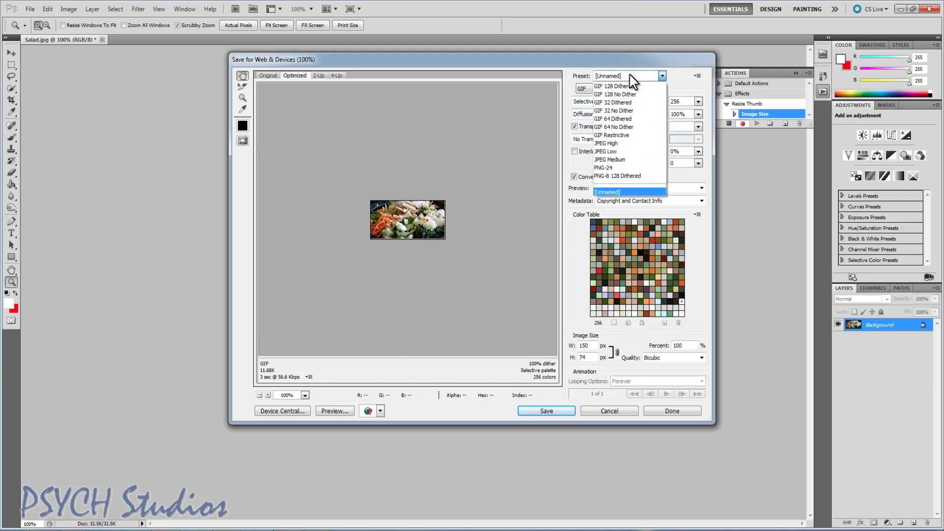
{"action": "left_click", "coordinate": [630, 73]}
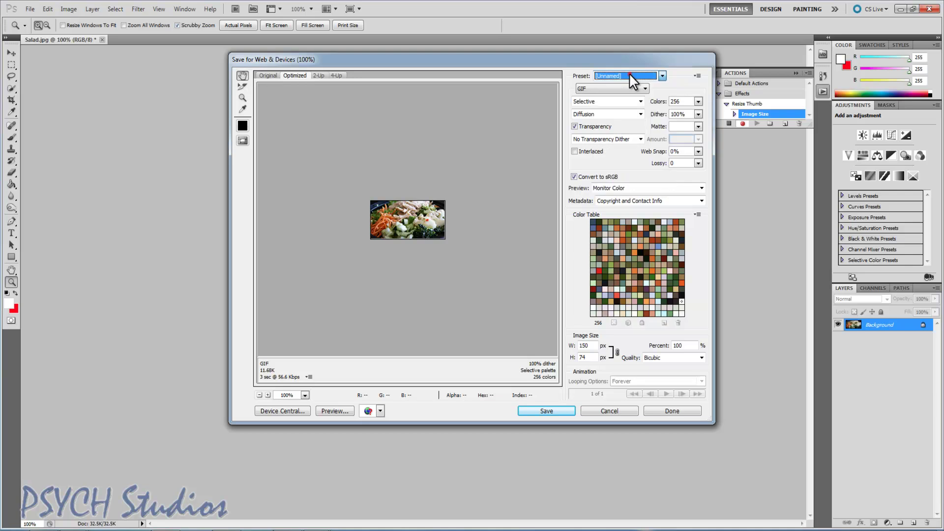
{"action": "left_click", "coordinate": [601, 88]}
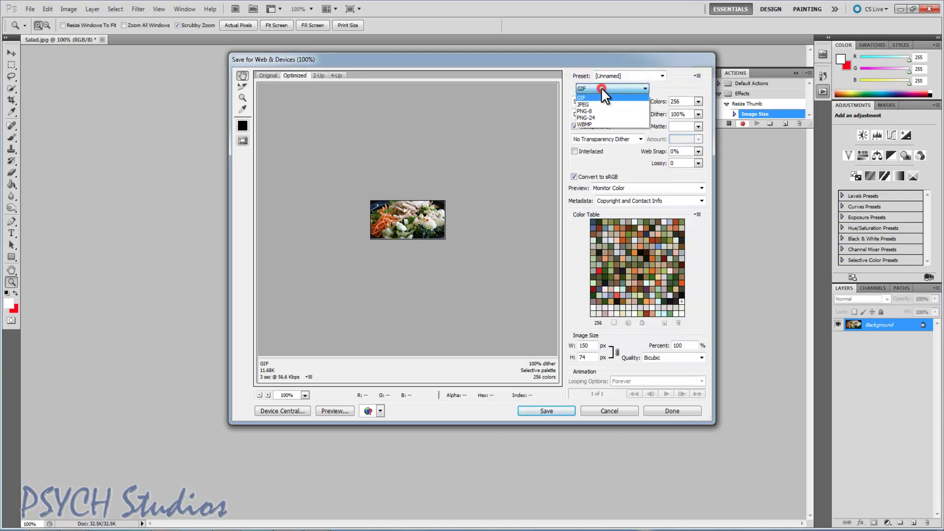
{"action": "left_click", "coordinate": [601, 88]}
{"action": "left_click", "coordinate": [579, 75]}
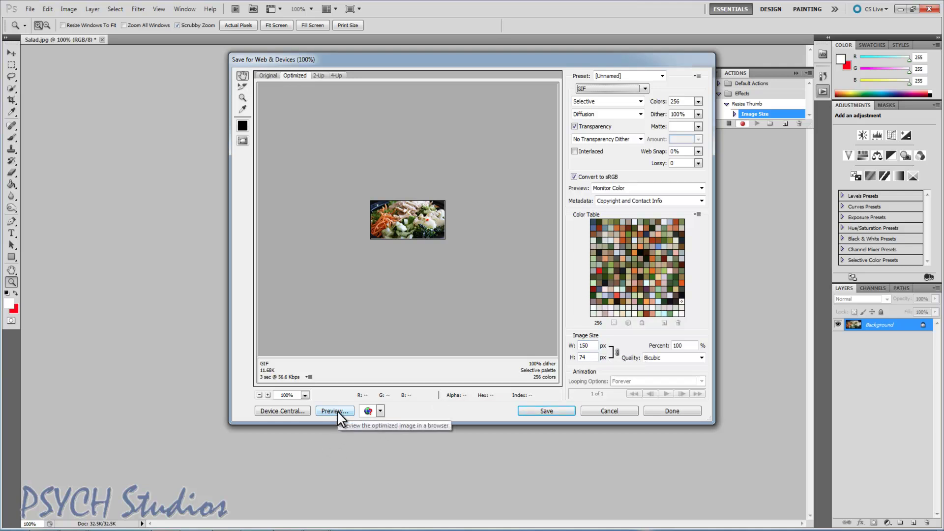
{"action": "left_click", "coordinate": [268, 74]}
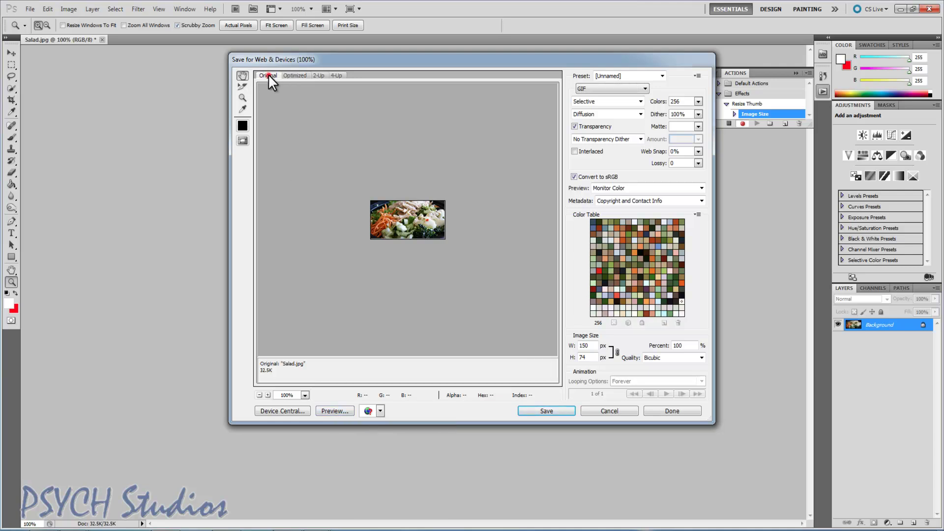
{"action": "left_click", "coordinate": [294, 74]}
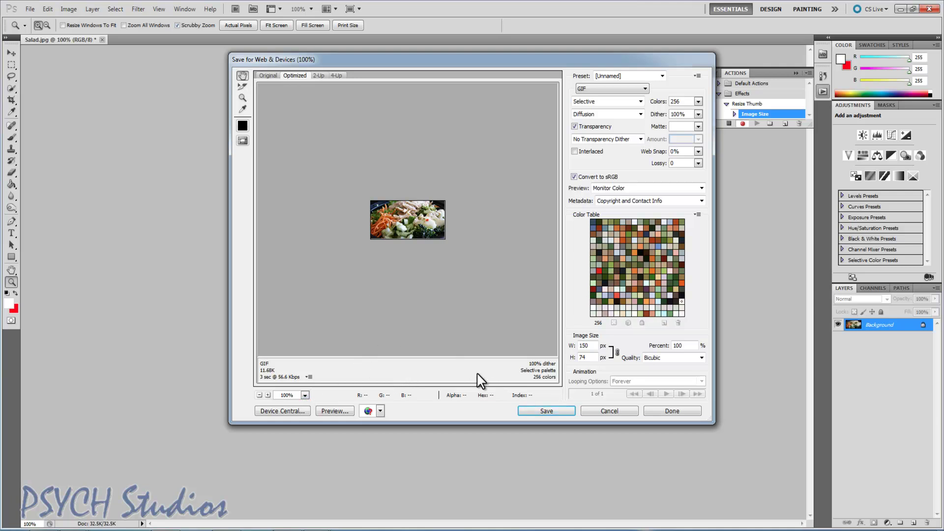
Step: Save the optimized image as Salad.gif in the Thumbnails folder inside Action Watermark Tutorial
{"action": "left_click", "coordinate": [545, 412]}
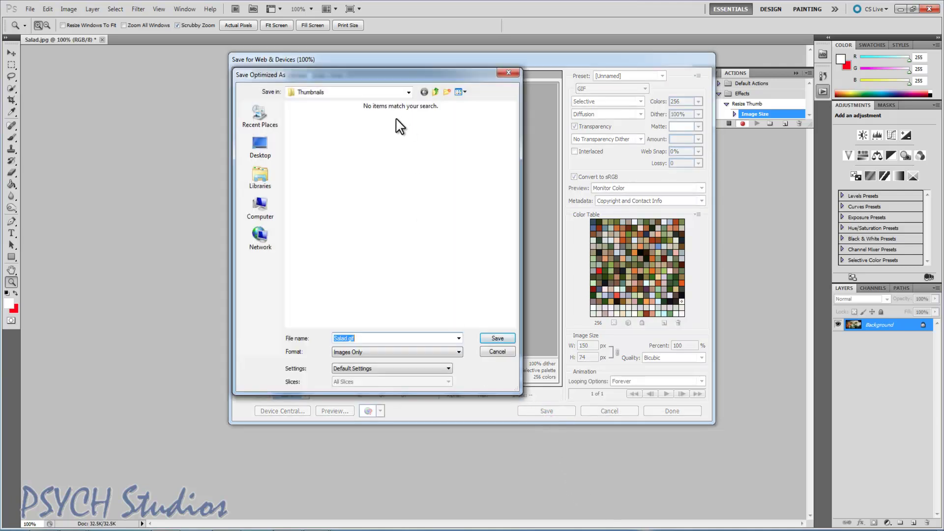
{"action": "left_click", "coordinate": [436, 92]}
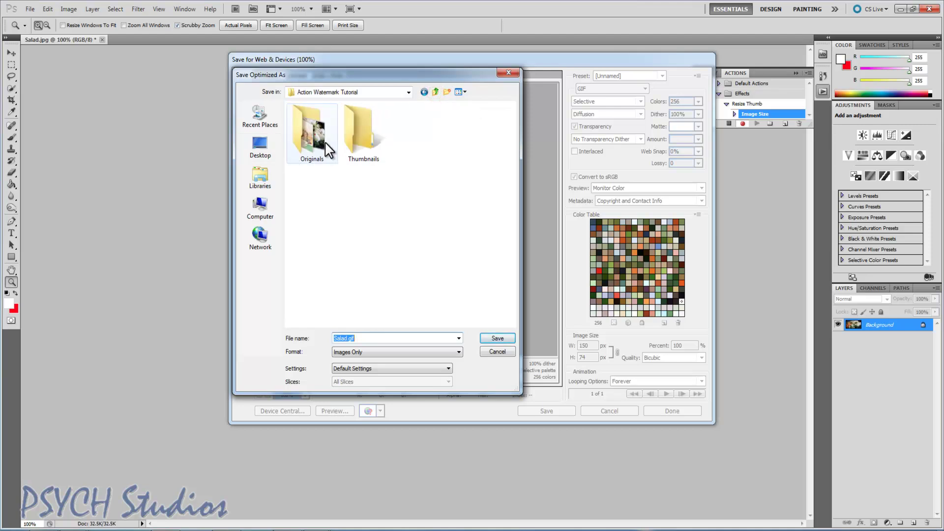
{"action": "double_click", "coordinate": [365, 129]}
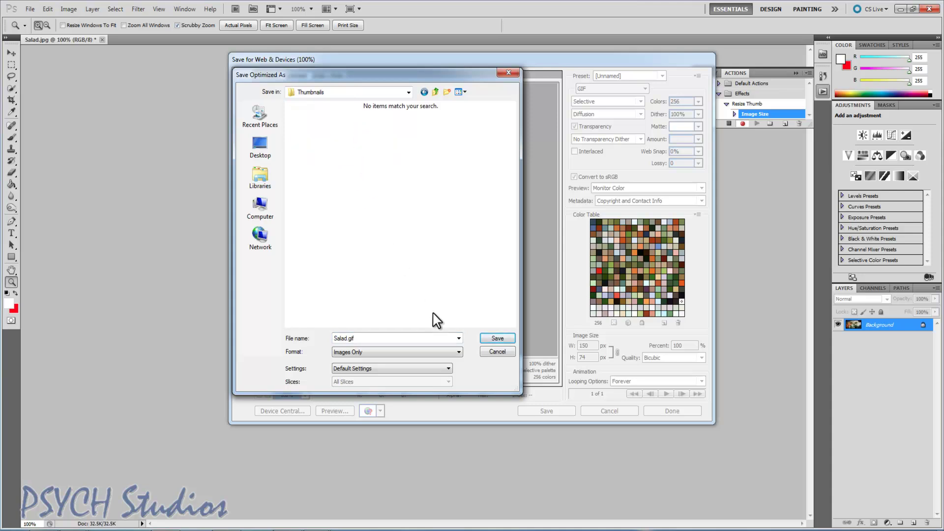
{"action": "left_click", "coordinate": [496, 339]}
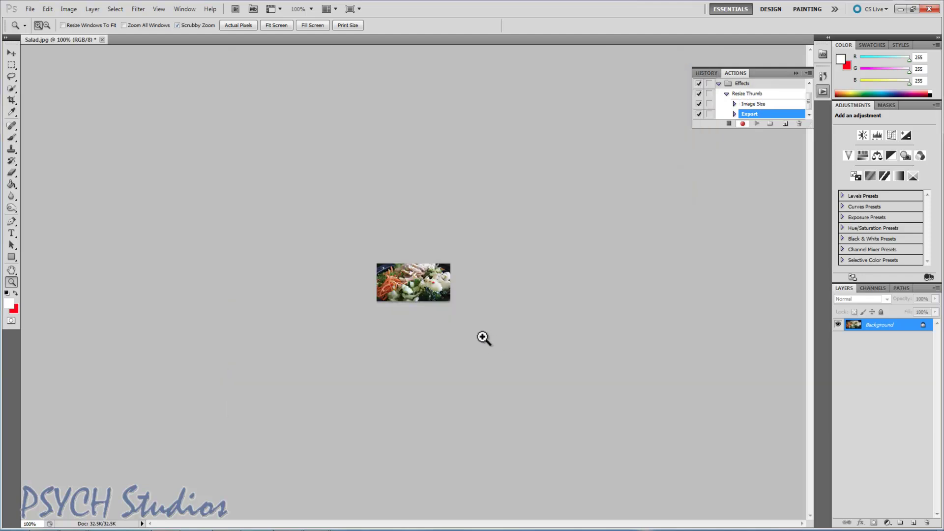
Step: Stop recording the Resize Thumb action and close Salad.jpg without saving its changes
{"action": "left_click", "coordinate": [729, 123]}
{"action": "left_click", "coordinate": [102, 39]}
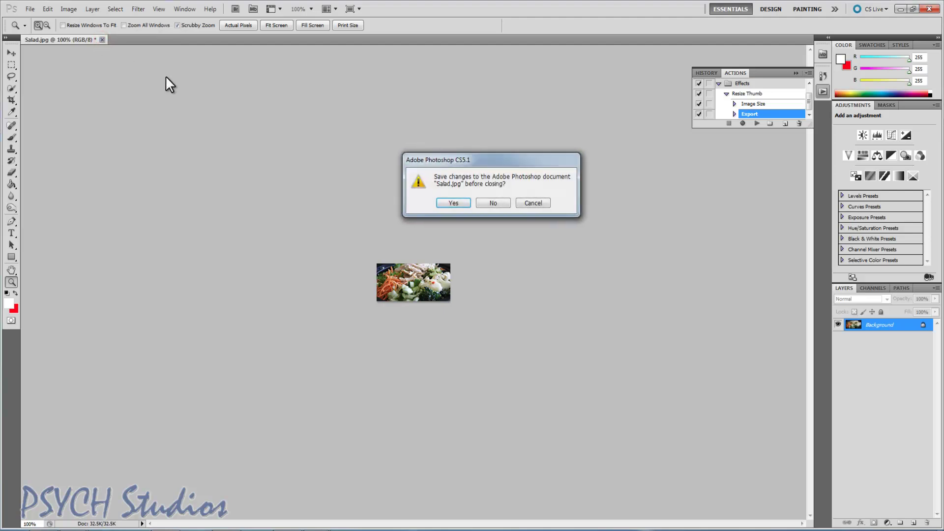
{"action": "left_click", "coordinate": [487, 202]}
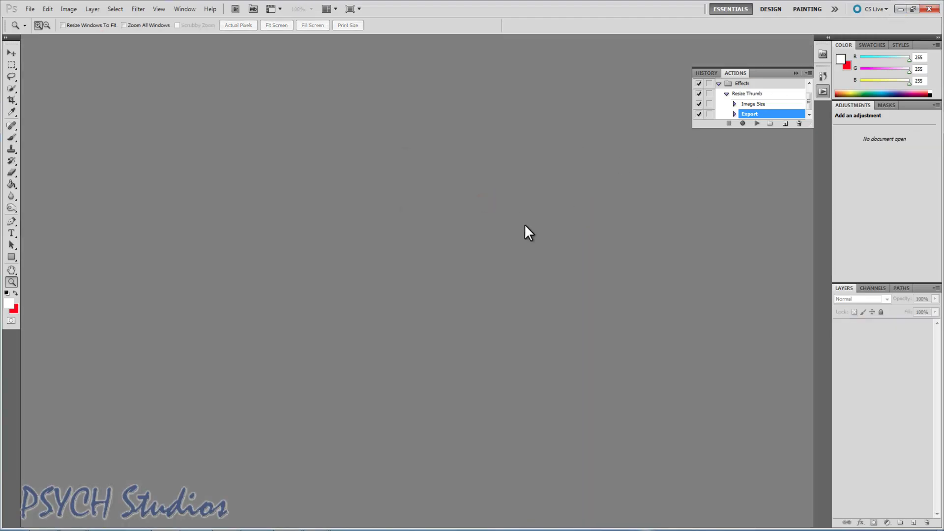
Step: Switch to the Thumbnails folder in Windows Explorer, delete Salad.gif, and close the folder window
{"action": "mouse_move", "coordinate": [318, 530]}
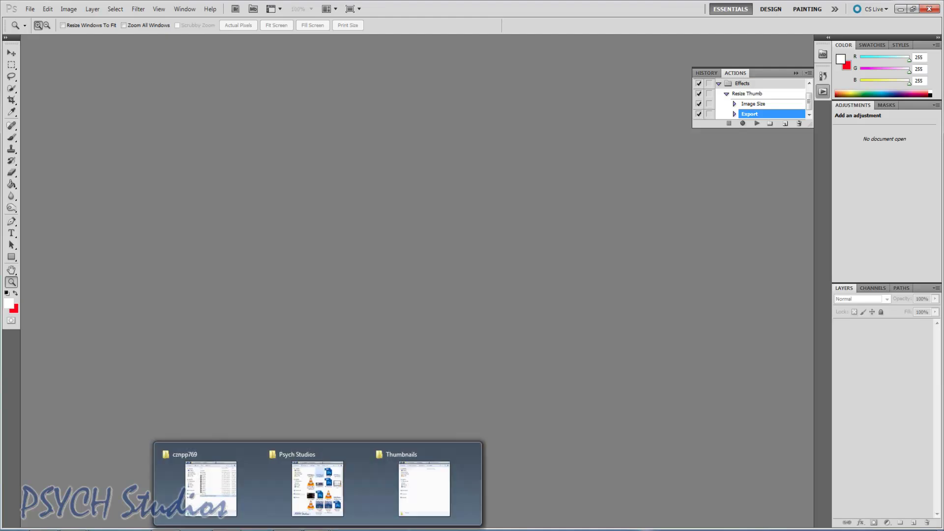
{"action": "left_click", "coordinate": [413, 499]}
{"action": "left_click", "coordinate": [388, 93]}
{"action": "right_click", "coordinate": [388, 92]}
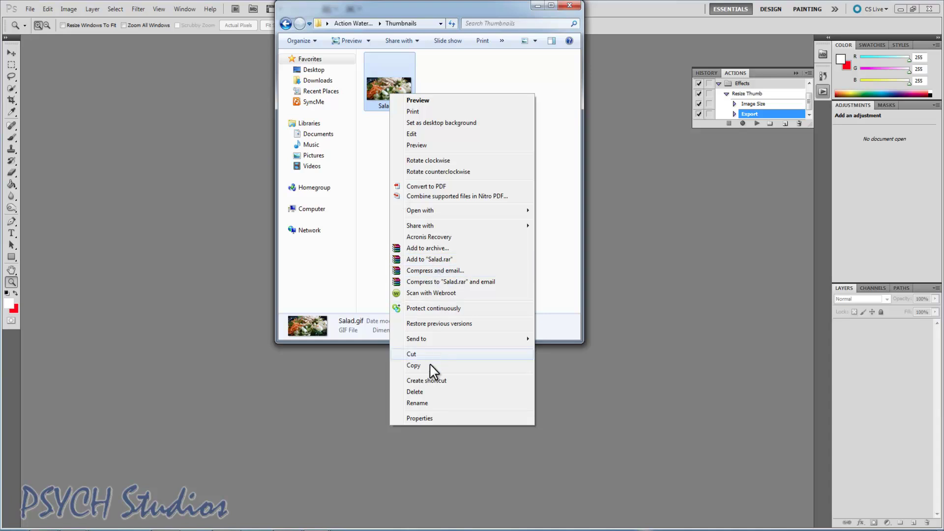
{"action": "left_click", "coordinate": [423, 391]}
{"action": "left_click", "coordinate": [506, 293]}
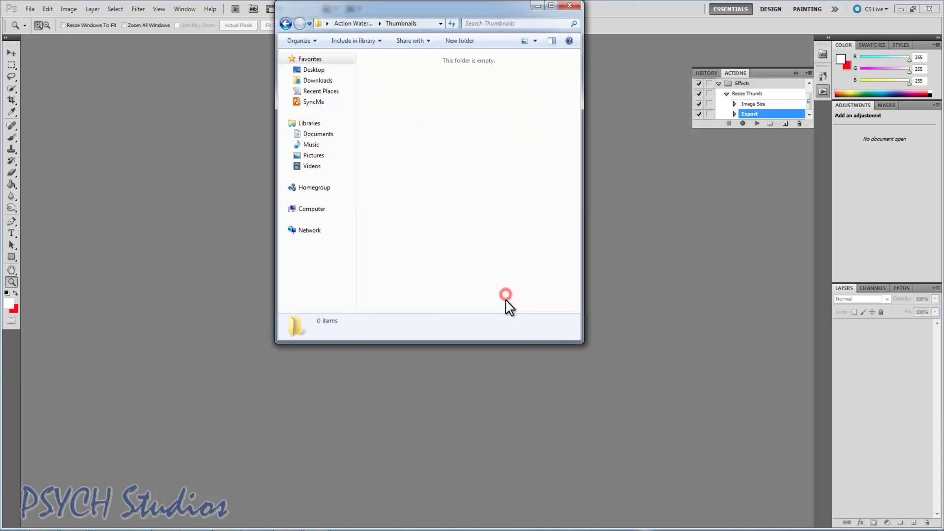
{"action": "left_click", "coordinate": [568, 3]}
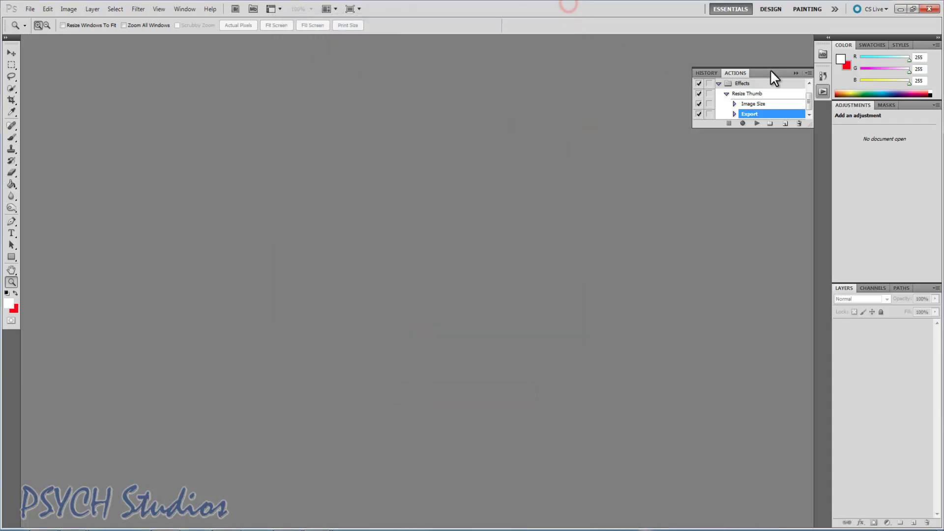
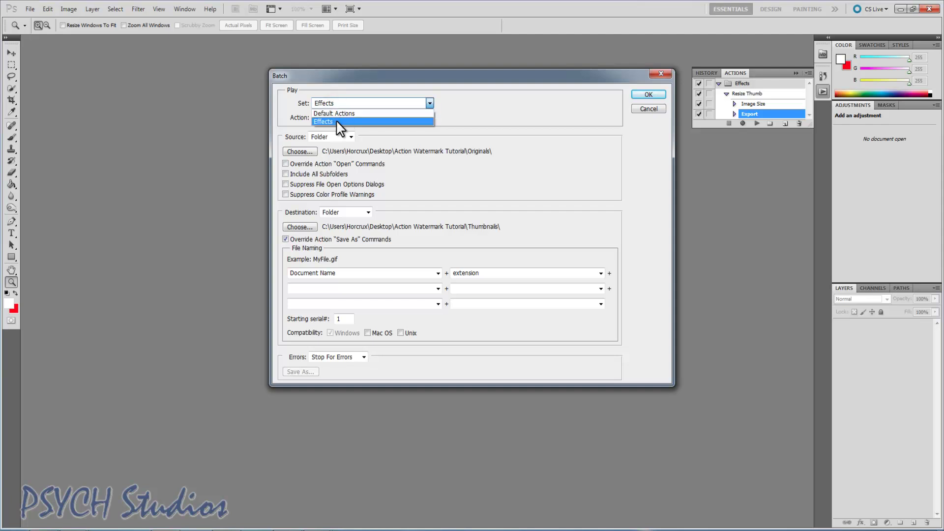
Step: In the Batch settings, choose the Resize Thumb action from the Effects set and the Originals folder as source
{"action": "left_click", "coordinate": [335, 121]}
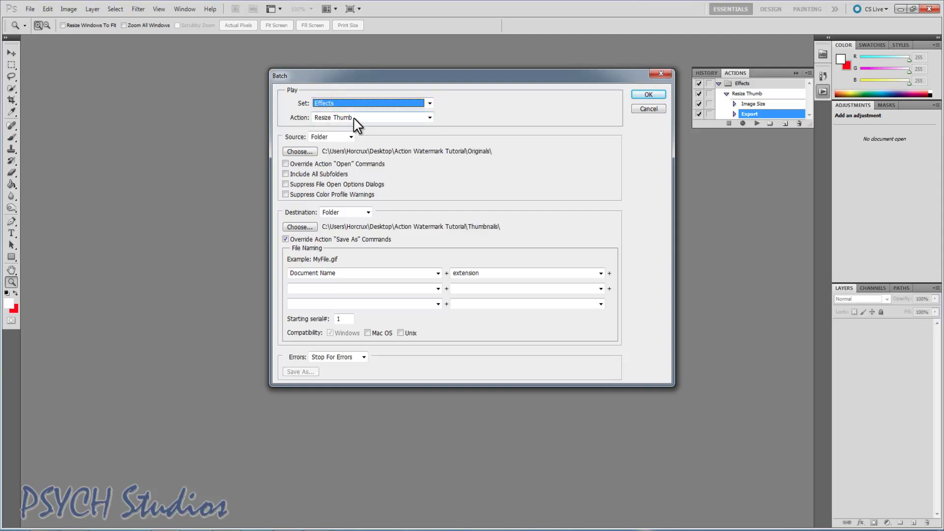
{"action": "left_click", "coordinate": [356, 118]}
{"action": "left_click", "coordinate": [357, 117]}
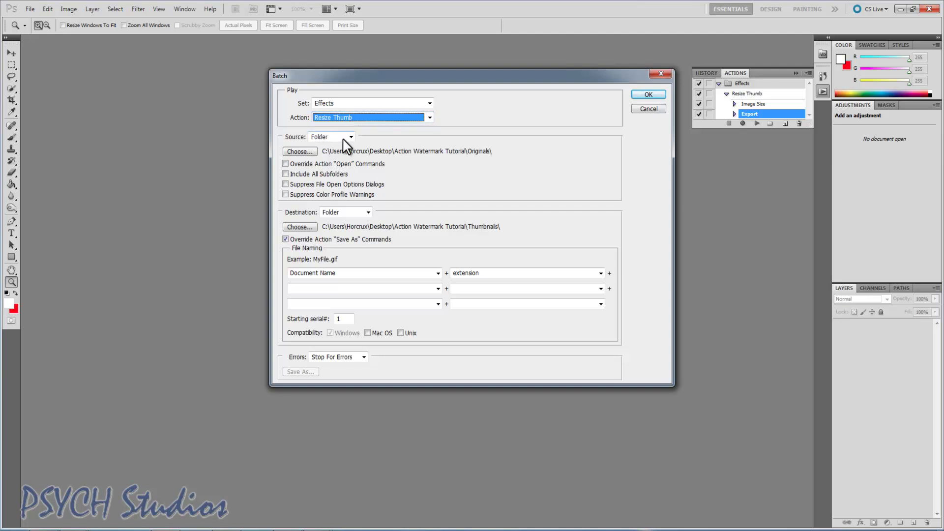
{"action": "left_click", "coordinate": [303, 152]}
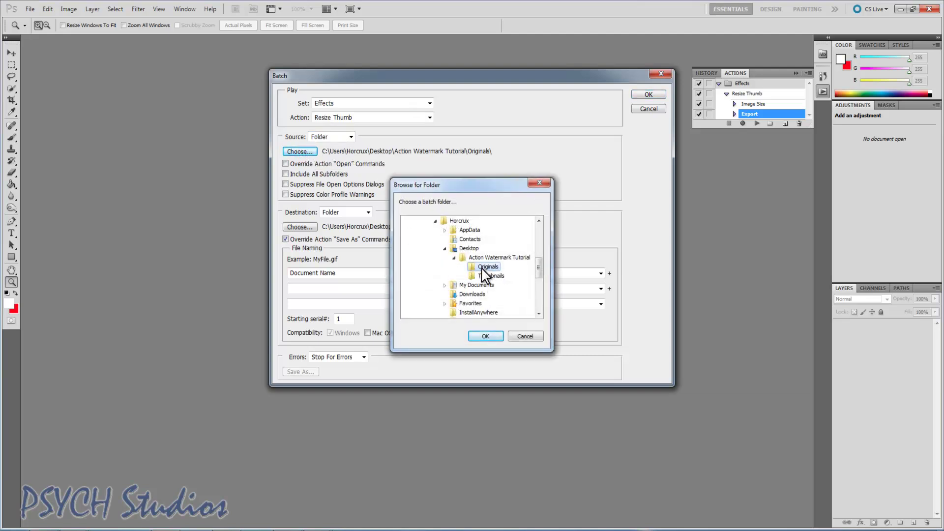
{"action": "left_click", "coordinate": [480, 337]}
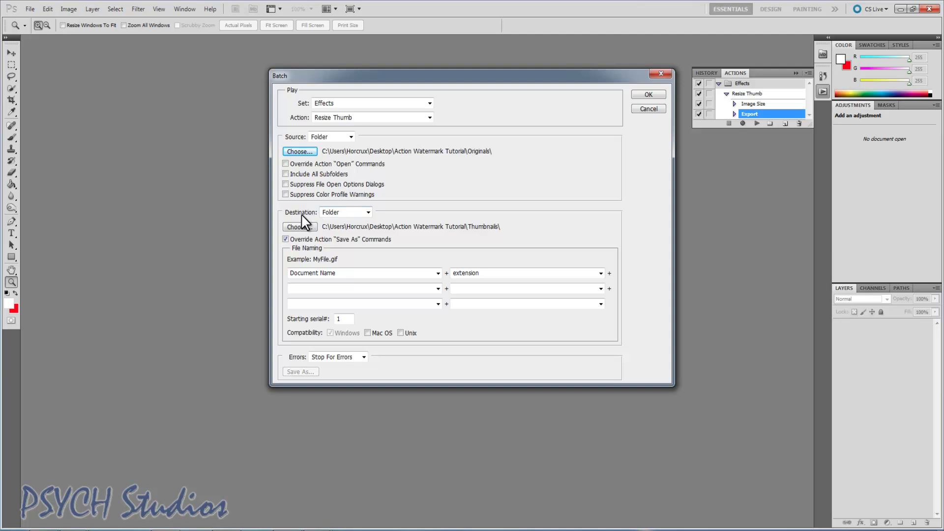
Step: Set the batch destination to the Thumbnails folder and run the batch
{"action": "left_click", "coordinate": [355, 212]}
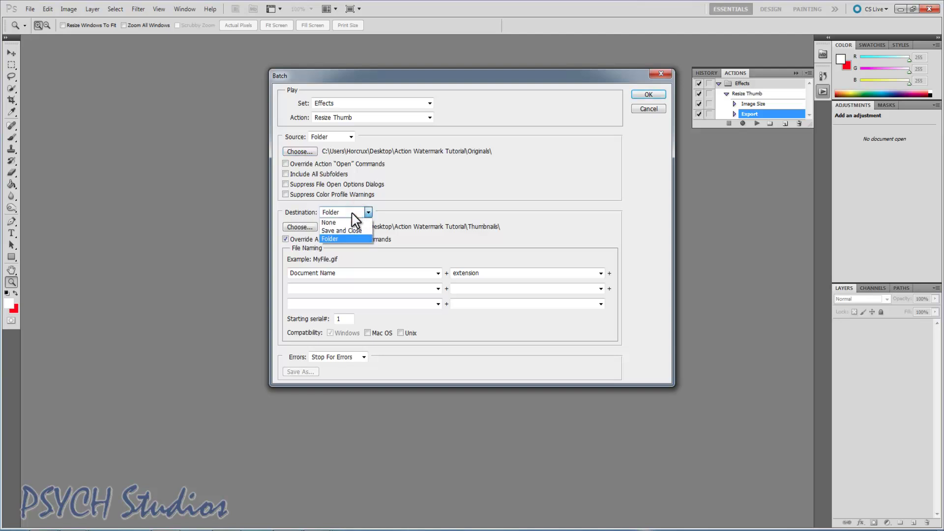
{"action": "left_click", "coordinate": [341, 238]}
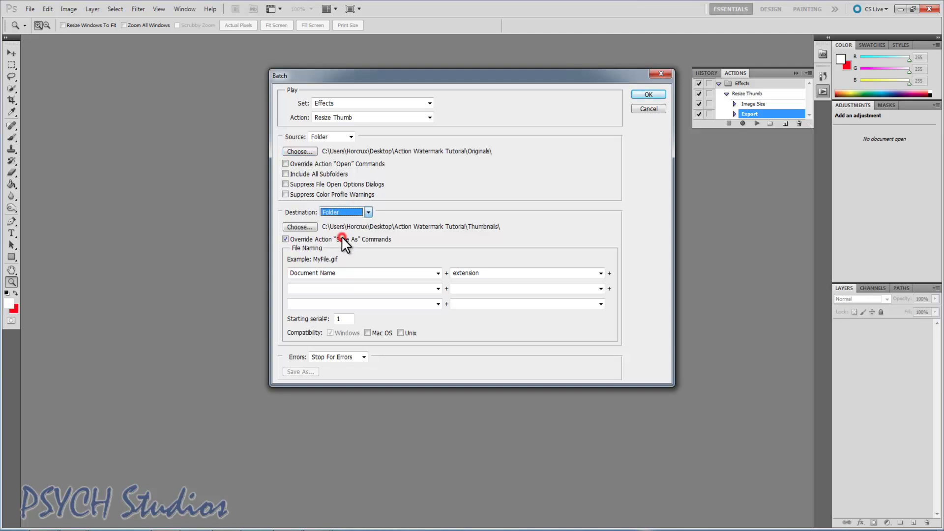
{"action": "left_click", "coordinate": [300, 226]}
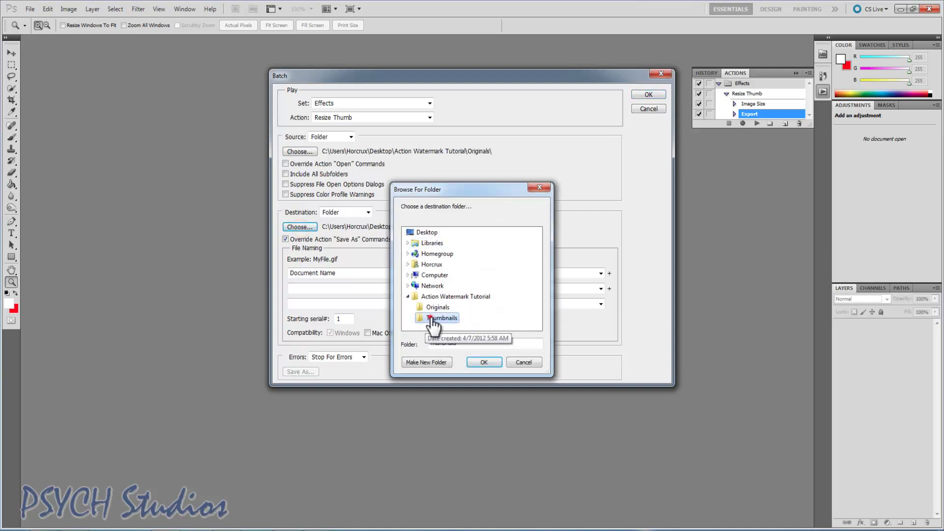
{"action": "left_click", "coordinate": [481, 363]}
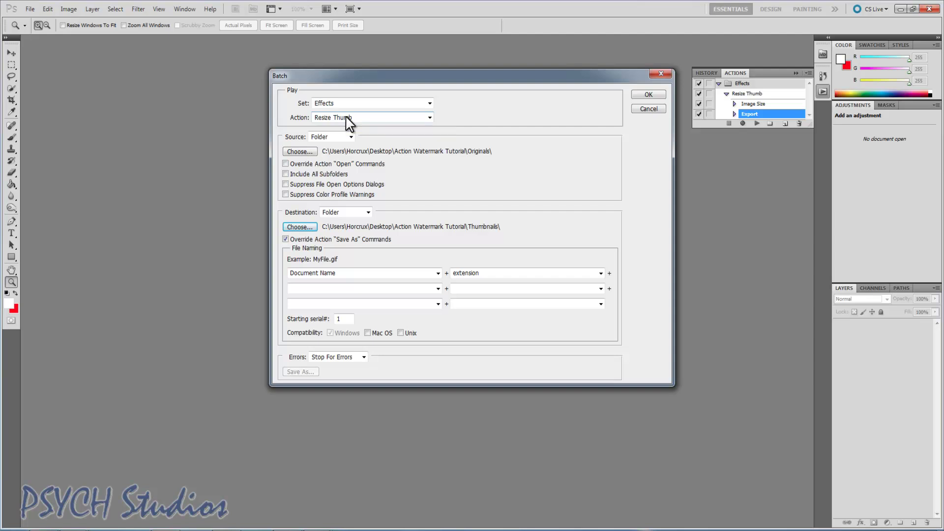
{"action": "left_click", "coordinate": [649, 93]}
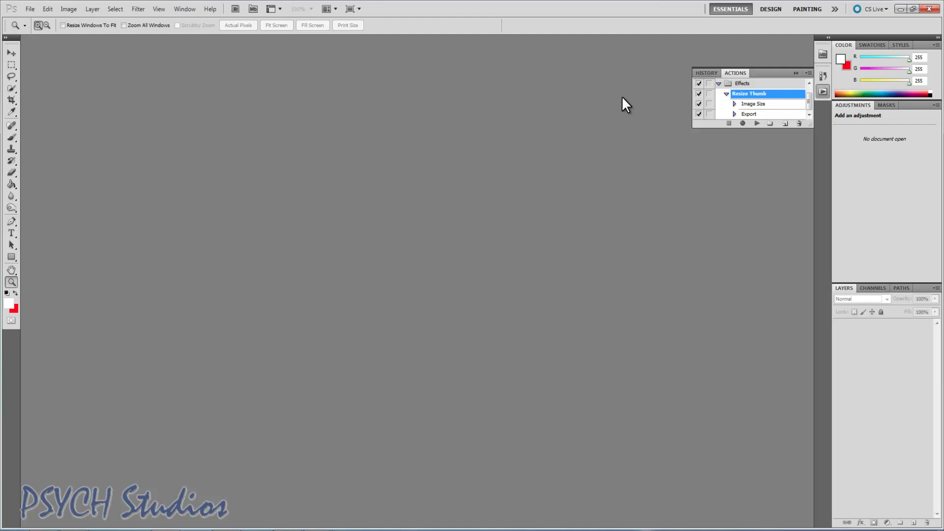
Step: Collapse the Actions panel and check the batch-processed images in the Thumbnails folder without opening any
{"action": "left_click", "coordinate": [796, 72]}
{"action": "left_click", "coordinate": [25, 10]}
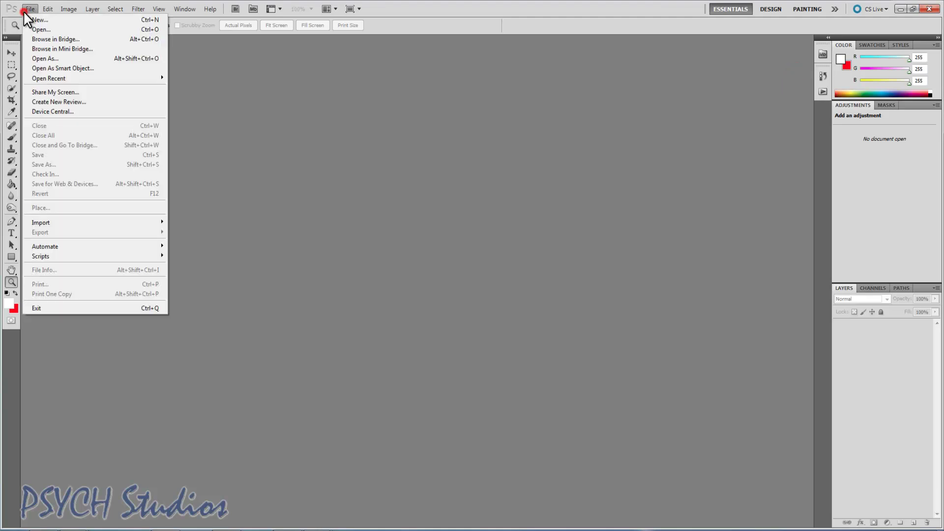
{"action": "left_click", "coordinate": [42, 29]}
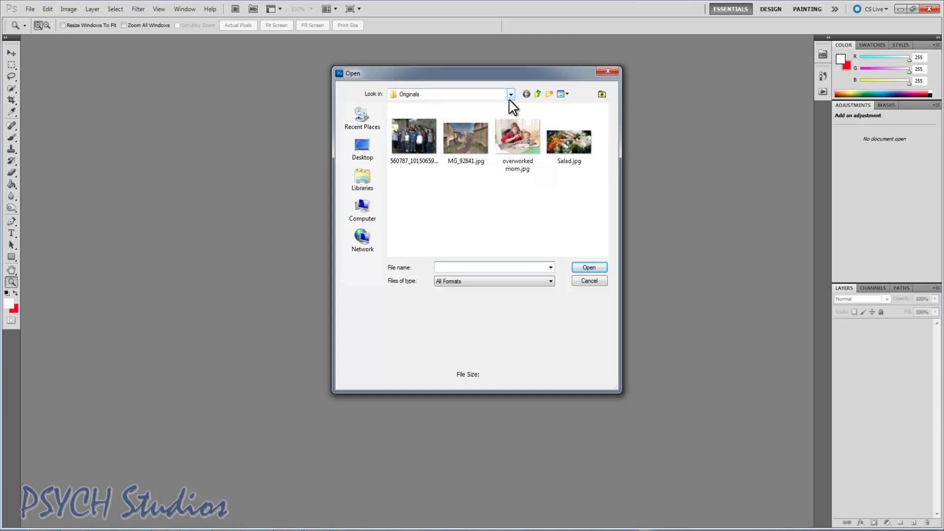
{"action": "left_click", "coordinate": [537, 94]}
{"action": "double_click", "coordinate": [458, 131]}
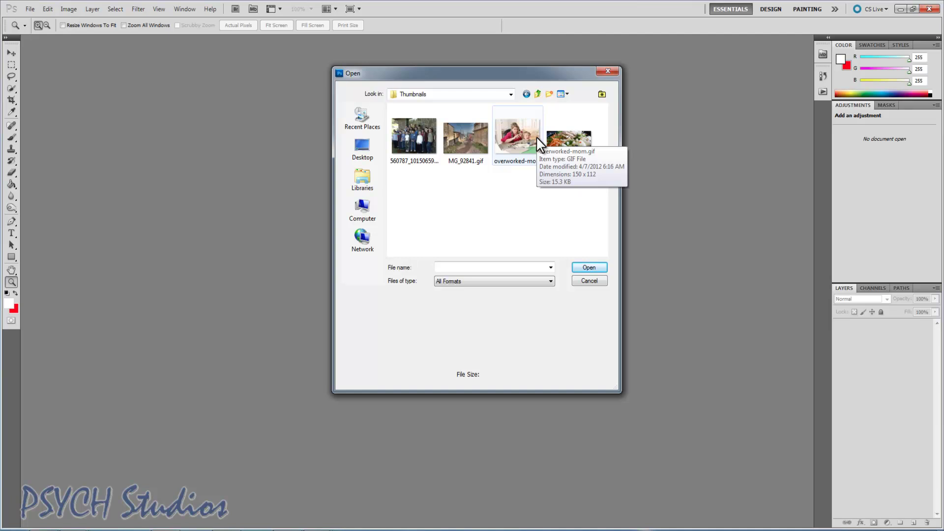
{"action": "left_click", "coordinate": [589, 281]}
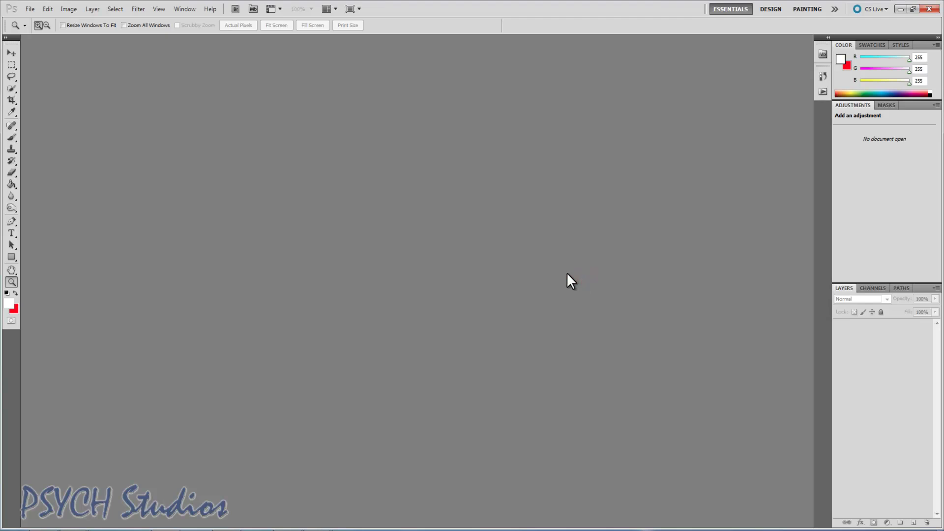